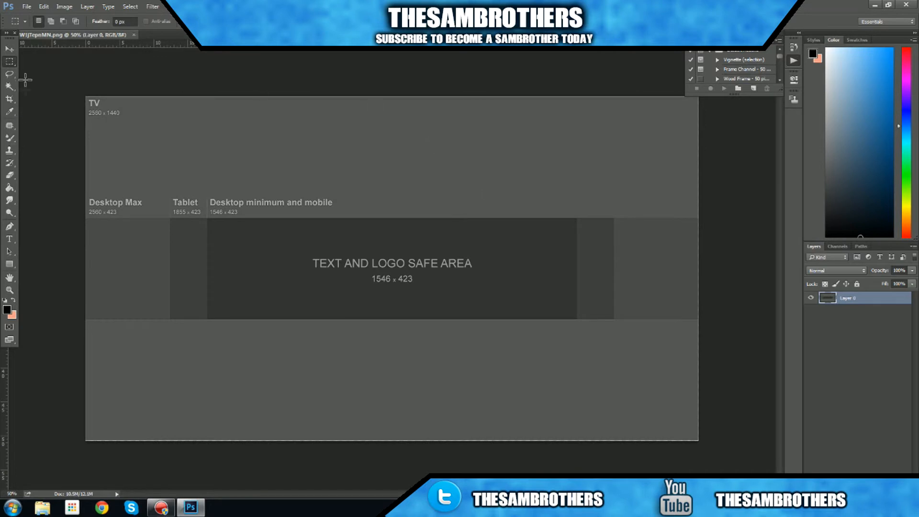
click(7, 51)
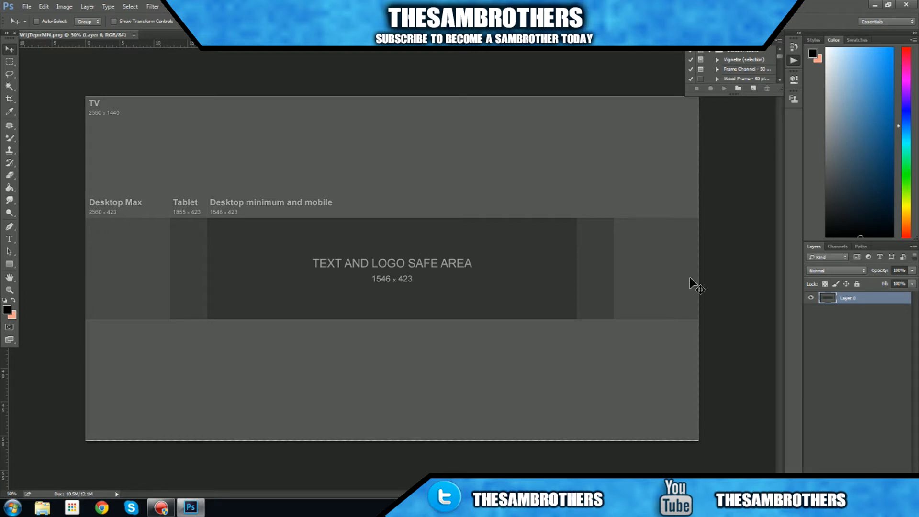
click(24, 7)
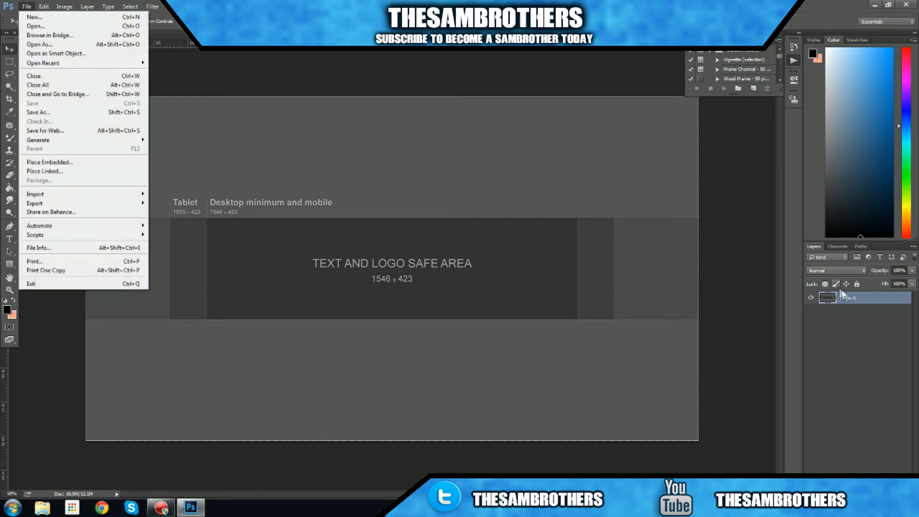
click(857, 303)
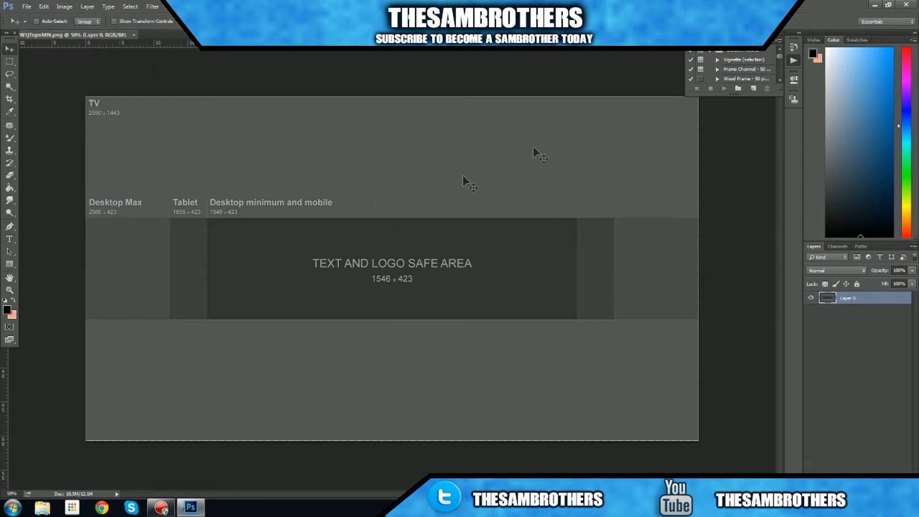
- Open the CoD-Advanced-Warfare image from the Textures folder inside Pictures on the hard drive
click(27, 5)
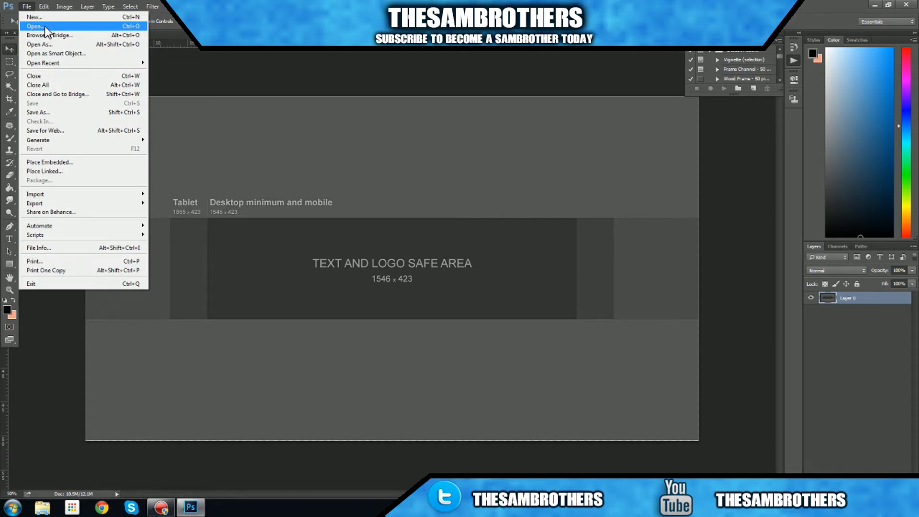
click(44, 26)
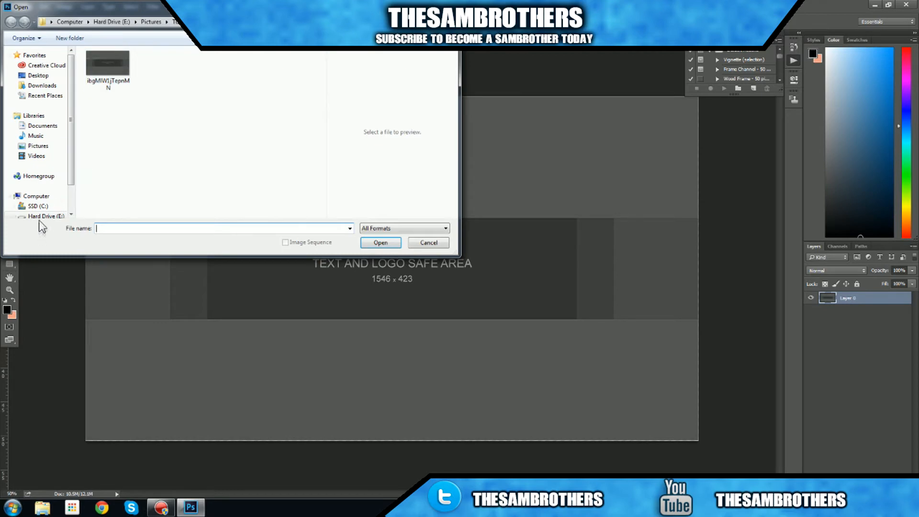
click(42, 217)
double_click(101, 87)
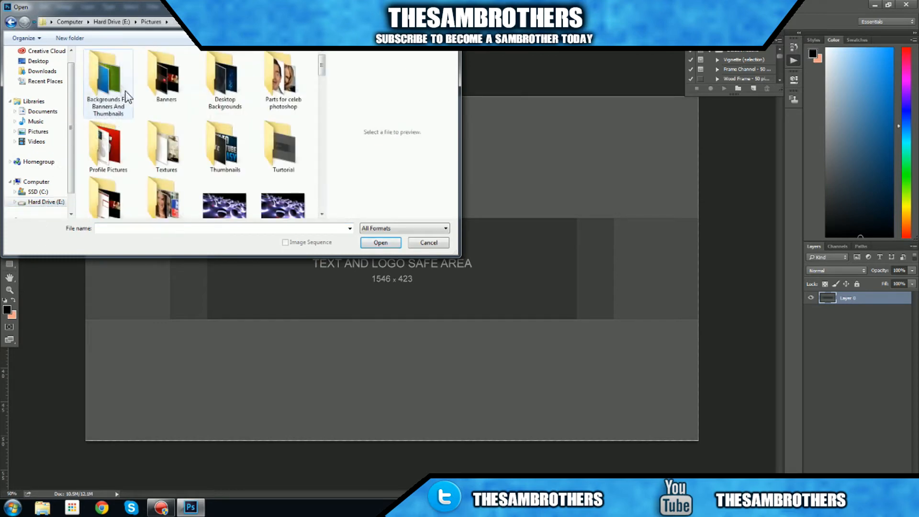
double_click(165, 146)
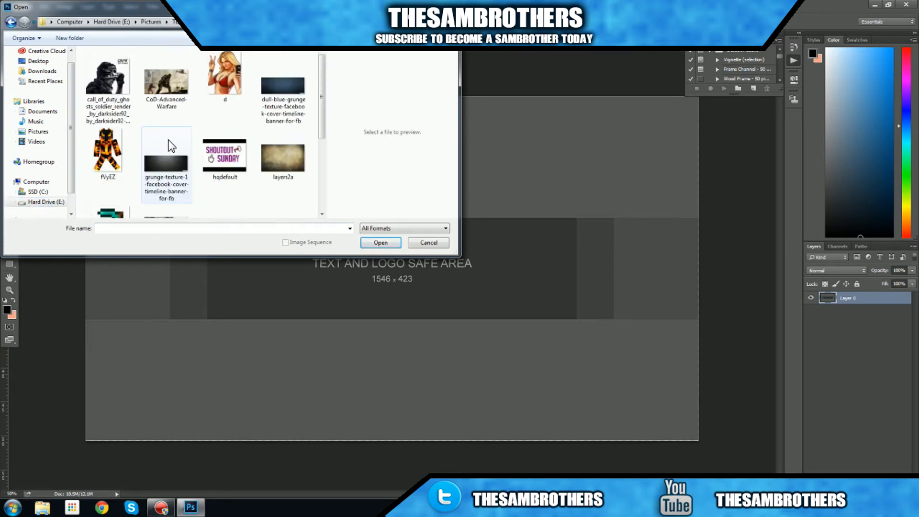
double_click(165, 87)
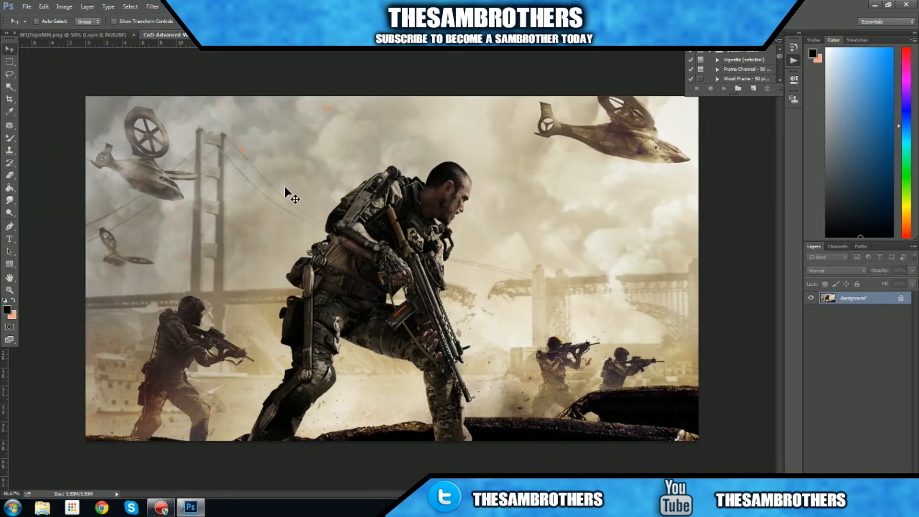
- Copy a rectangular area from the upper-left part of the warfare image and paste it into the banner template
click(10, 62)
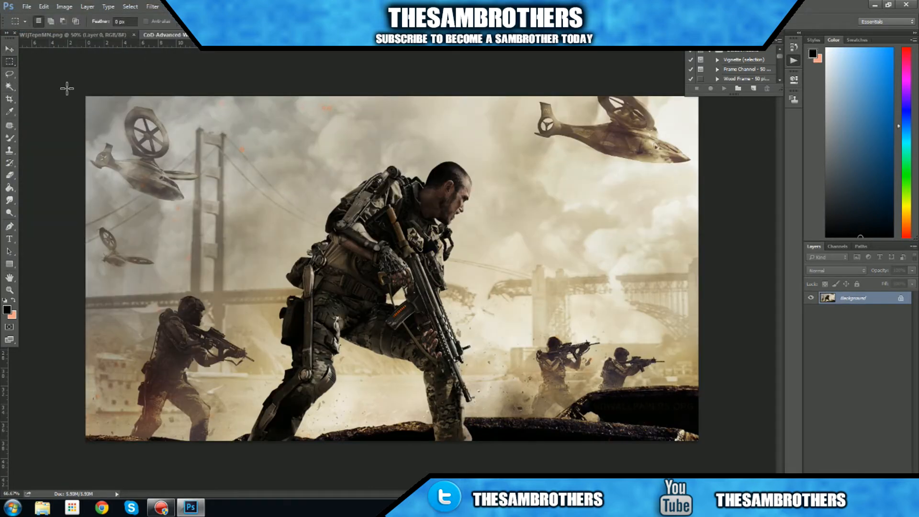
drag(86, 97, 334, 205)
click(108, 33)
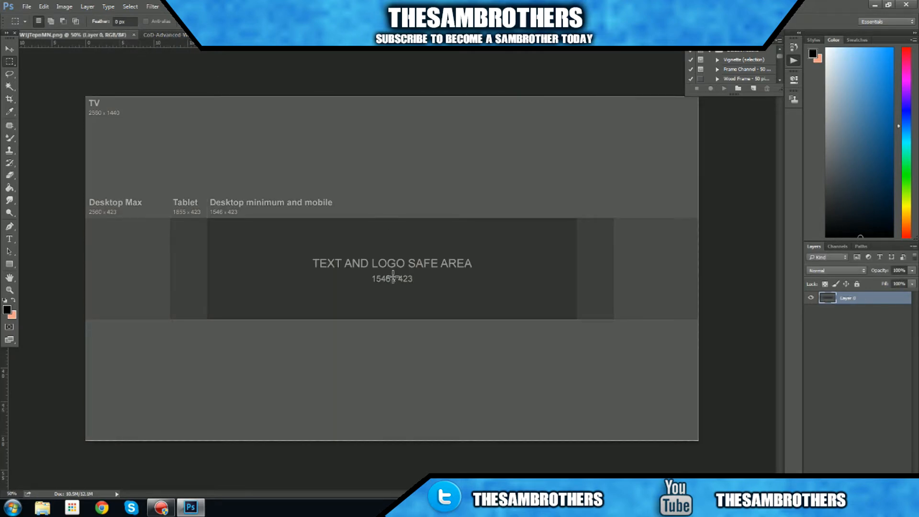
key(ctrl+v)
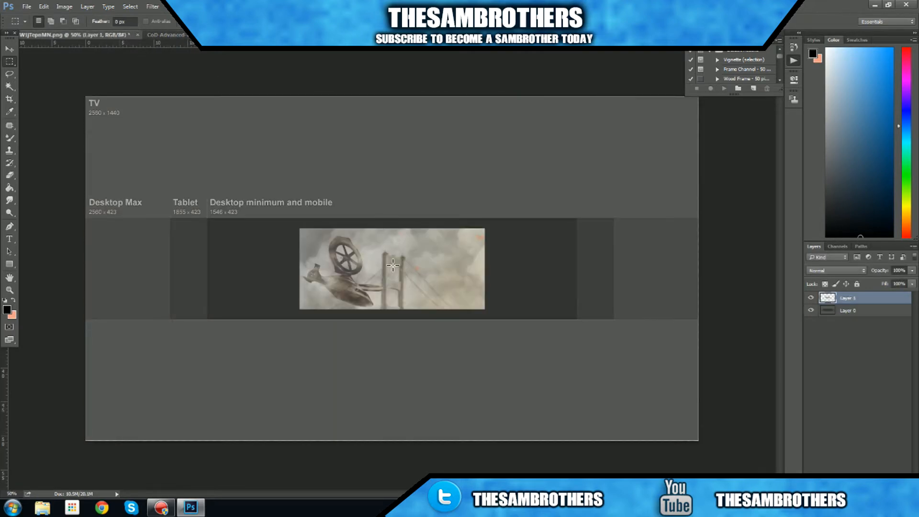
- Stretch the pasted sky image to fill the template's full 2560 x 423 Desktop Max band and apply the transformation
key(ctrl+t)
drag(393, 228, 393, 217)
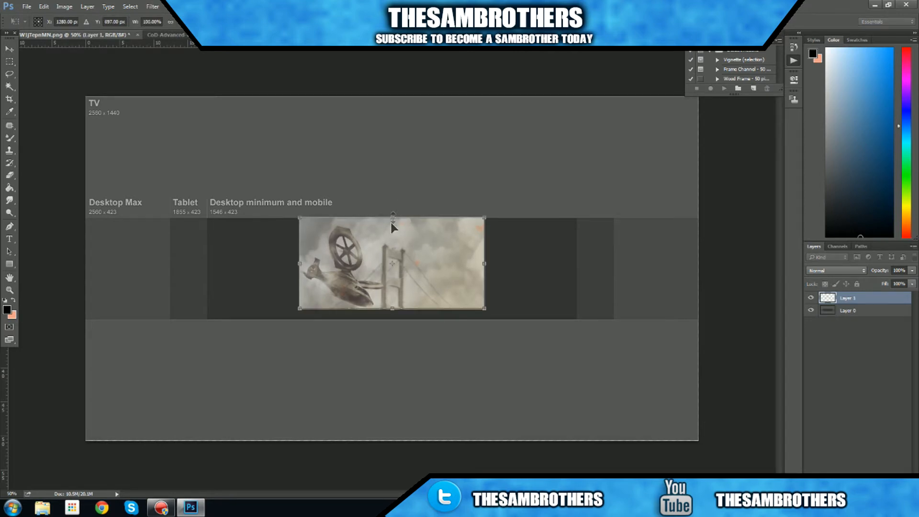
drag(395, 311, 393, 321)
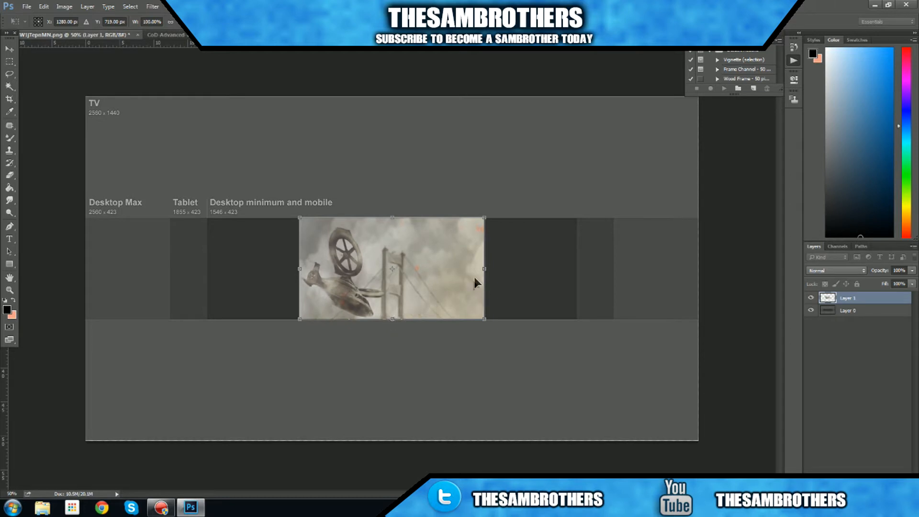
drag(486, 268, 704, 269)
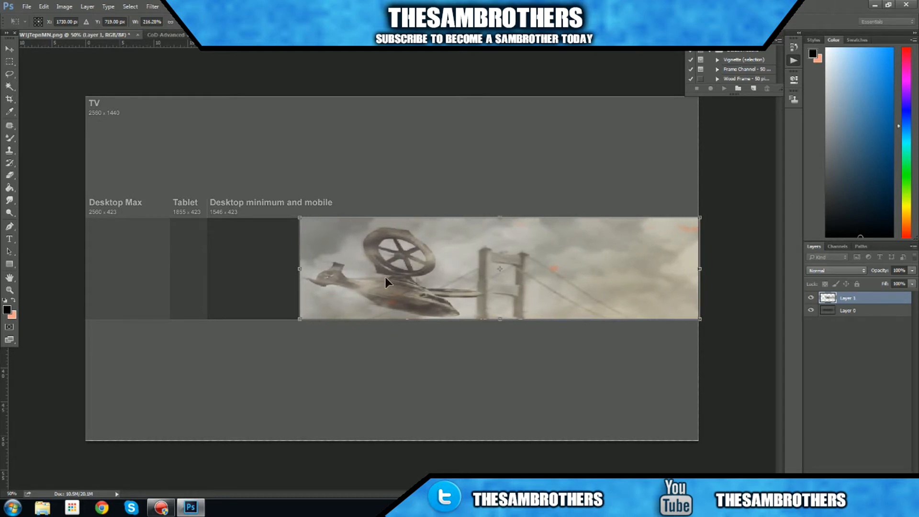
drag(301, 271, 84, 270)
click(9, 48)
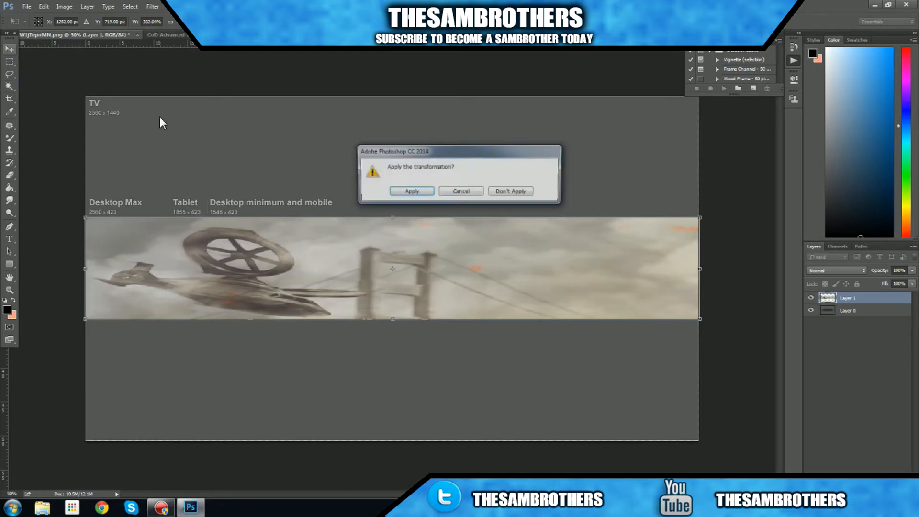
click(415, 193)
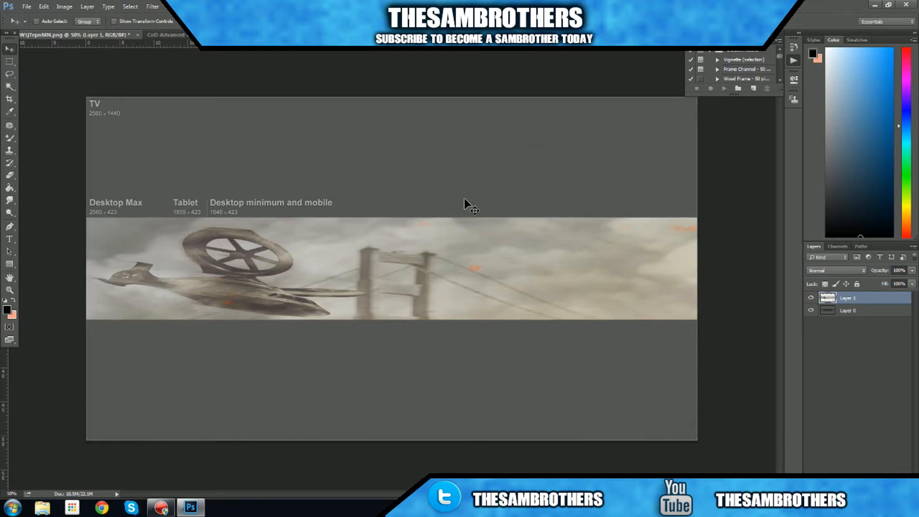
- Try a reduced opacity for Layer 1 in its blending options
key(ctrl+minus)
key(ctrl+plus)
key(ctrl+minus)
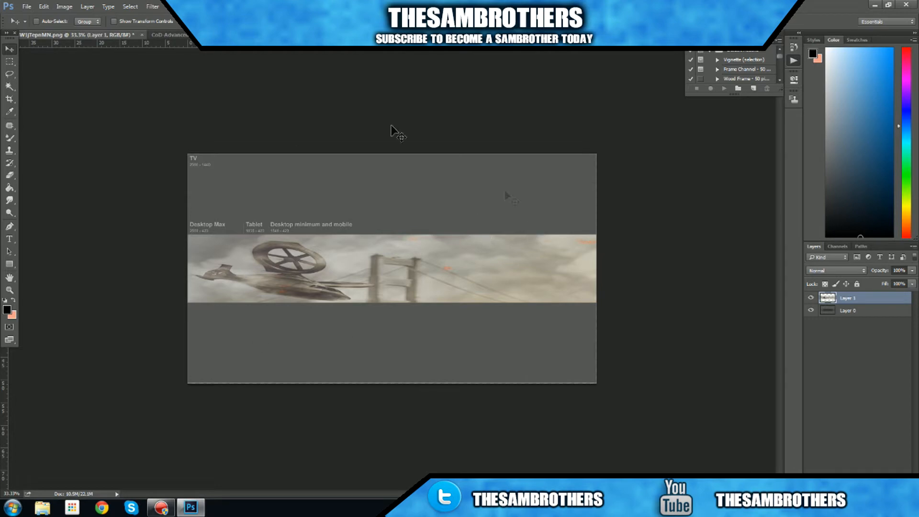
right_click(854, 299)
click(785, 154)
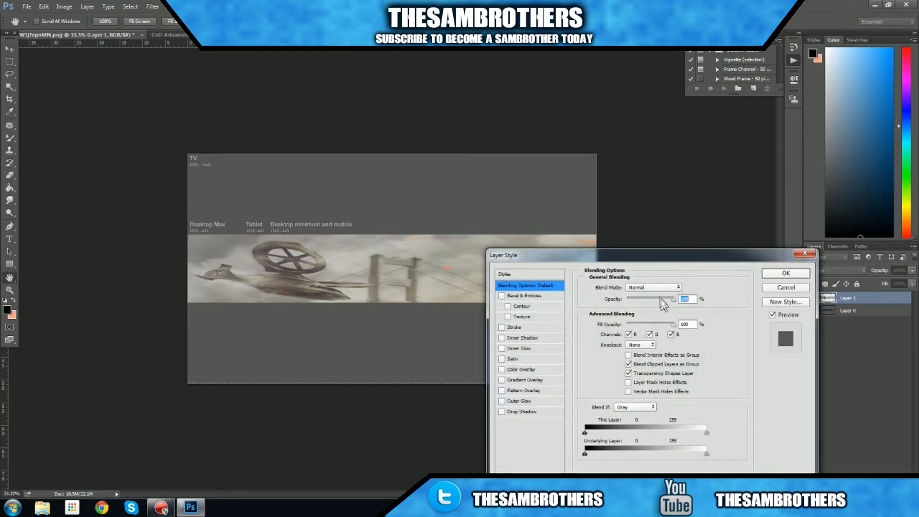
drag(664, 301, 658, 297)
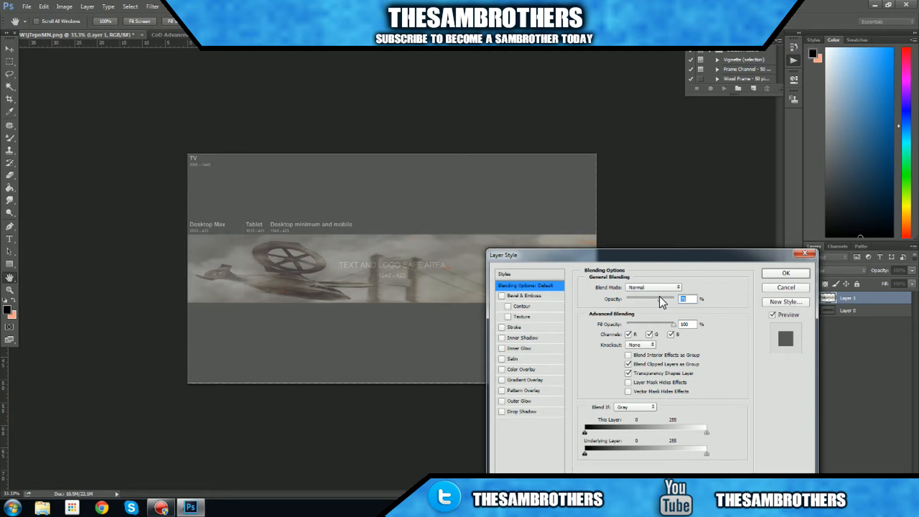
drag(660, 297, 675, 298)
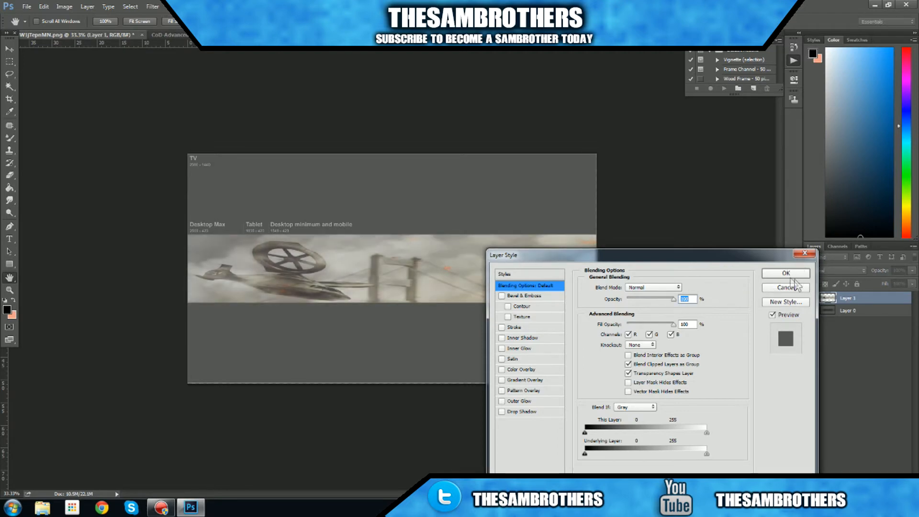
click(795, 286)
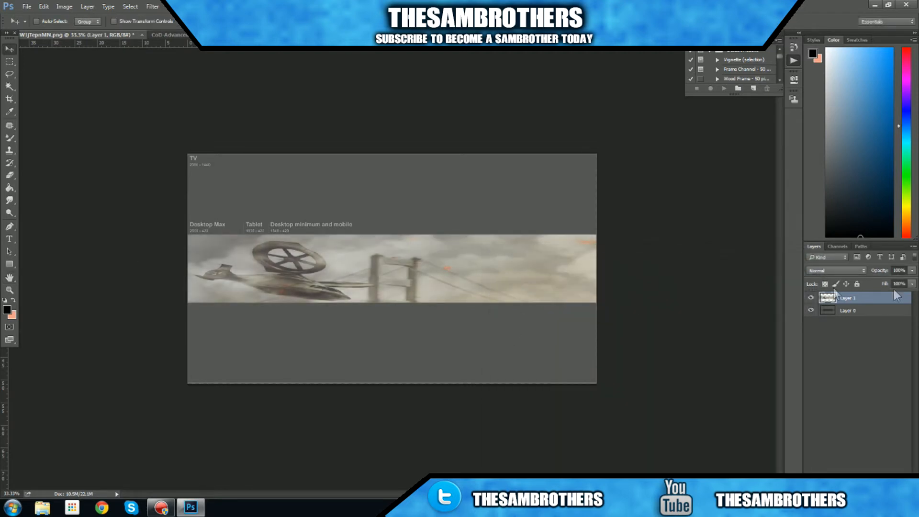
- Open the Soldier image from the Textures folder
click(855, 315)
click(847, 297)
click(27, 7)
click(42, 25)
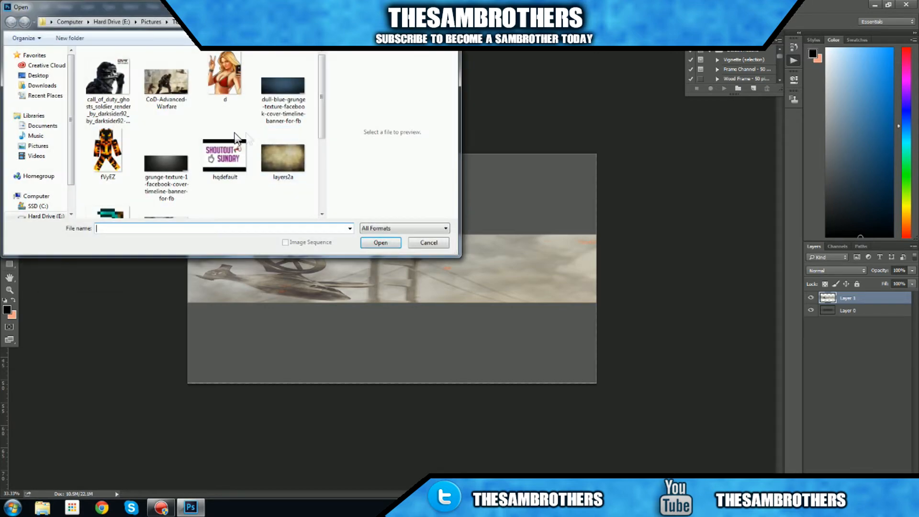
scroll(317, 150, down, 3)
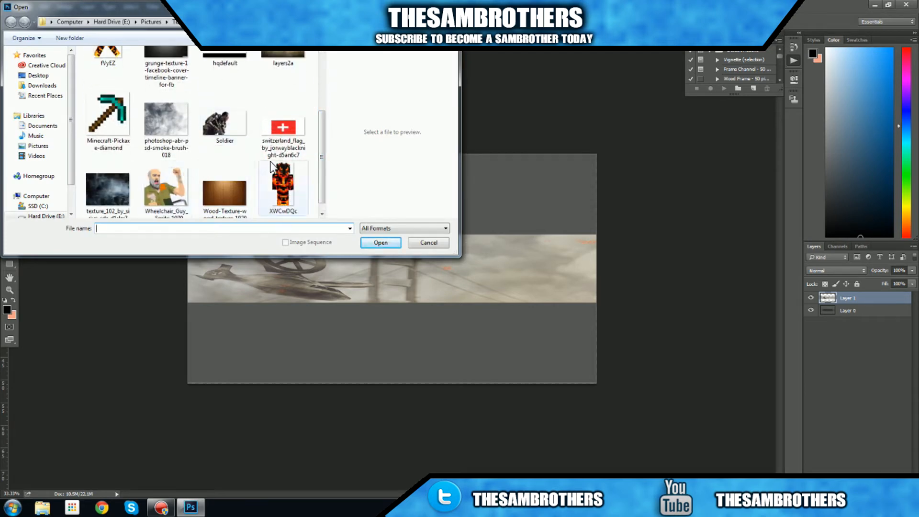
scroll(266, 168, down, 1)
click(108, 110)
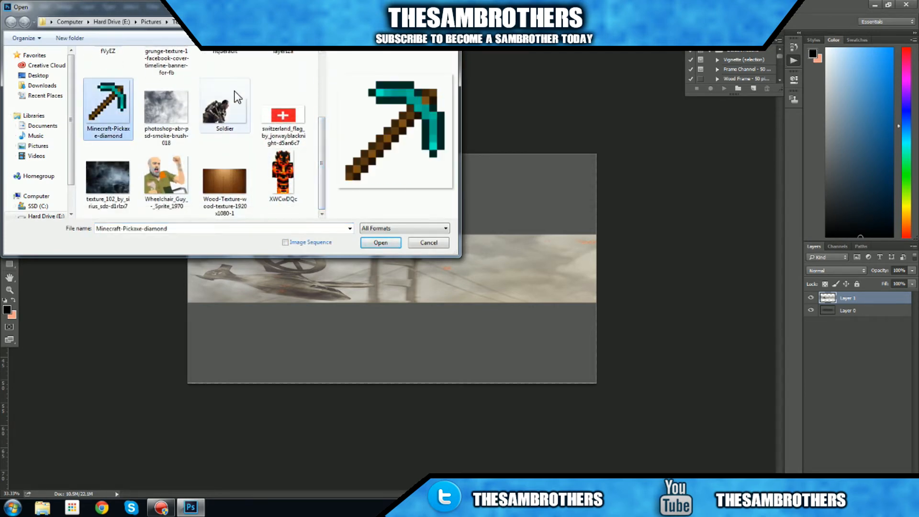
click(161, 173)
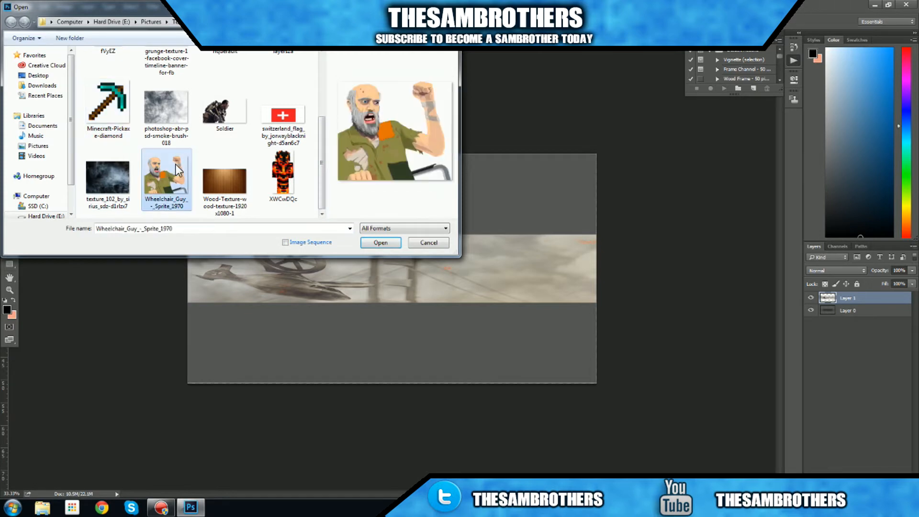
click(282, 174)
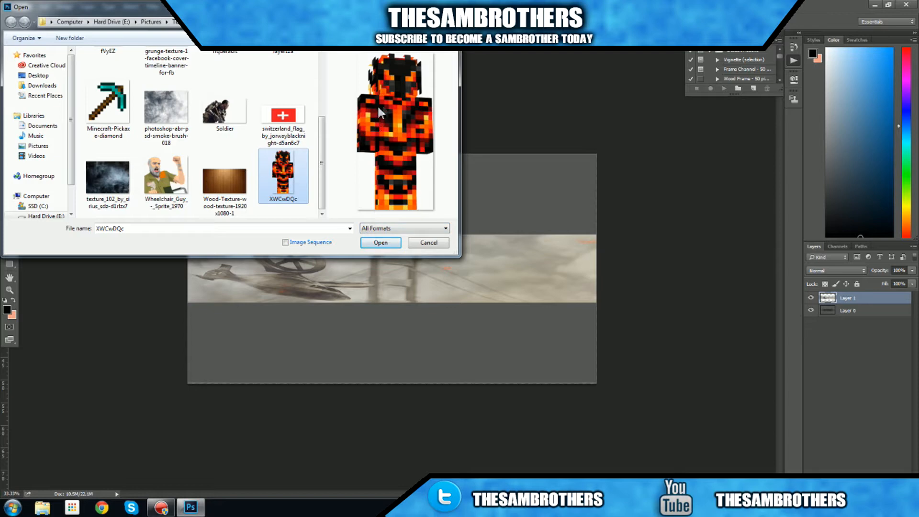
click(223, 112)
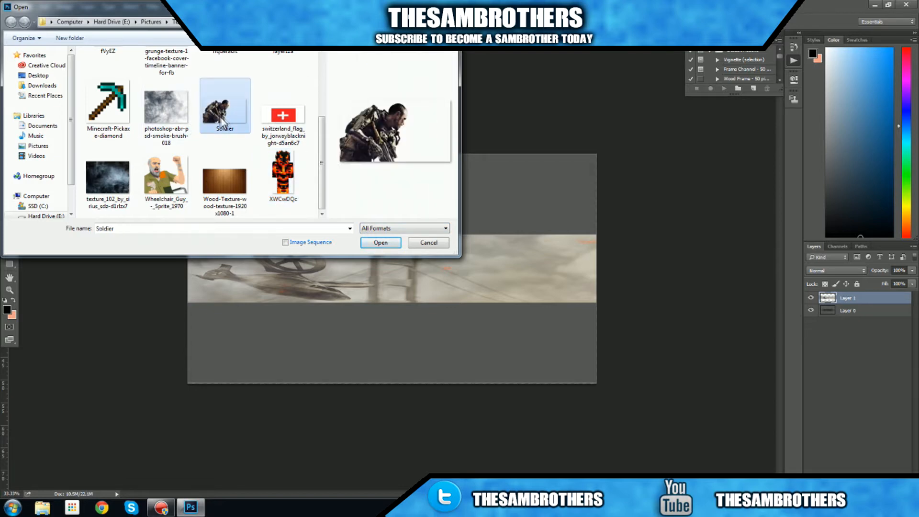
click(384, 242)
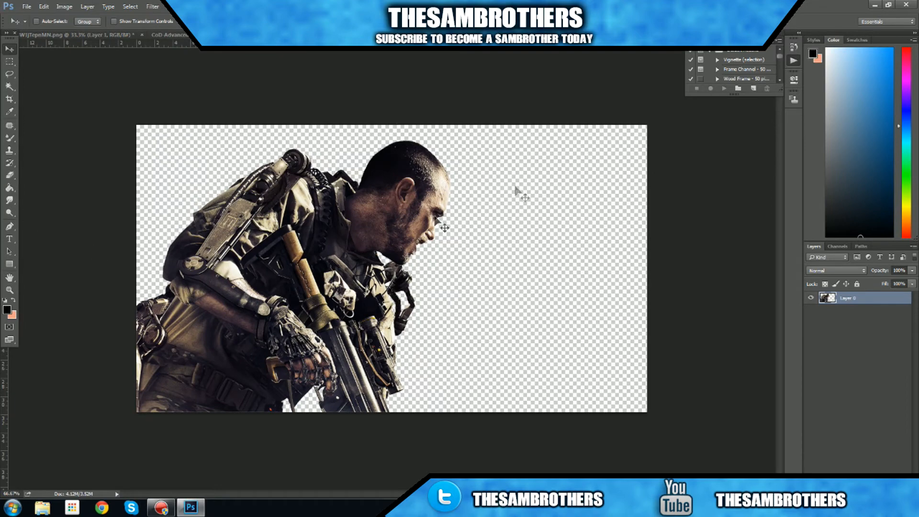
- Bring the soldier into the banner template, scaled to about 56%, and place it at the left end of the text safe area
drag(263, 251, 342, 287)
key(ctrl+t)
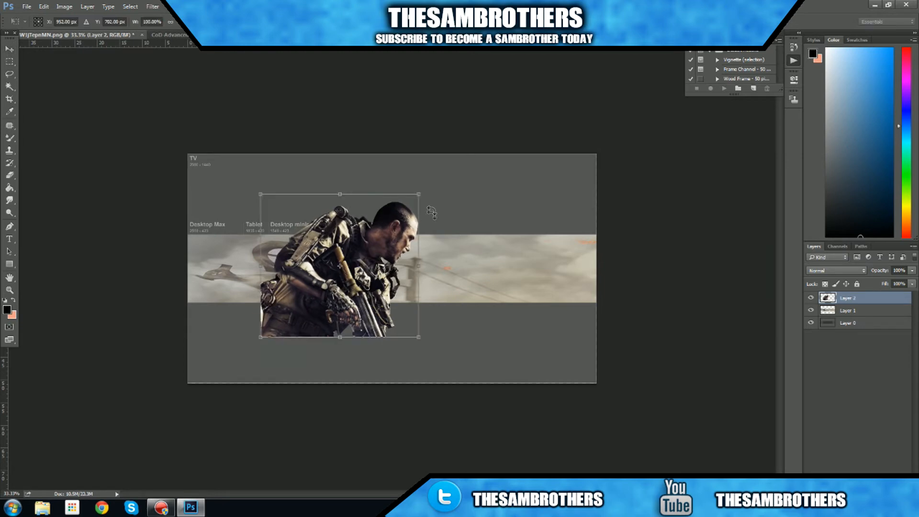
drag(415, 198, 351, 261)
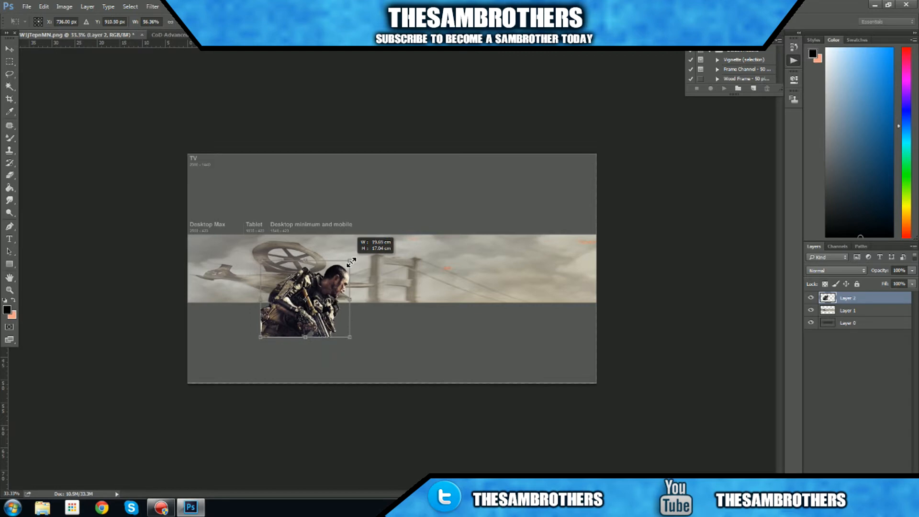
click(9, 49)
click(410, 189)
mouse_move(361, 313)
mouse_down()
mouse_move(347, 324)
mouse_move(349, 315)
mouse_up()
- Hide the sky background on Layer 1 and scale the soldier to about 99% to fit the safe area's height
click(811, 311)
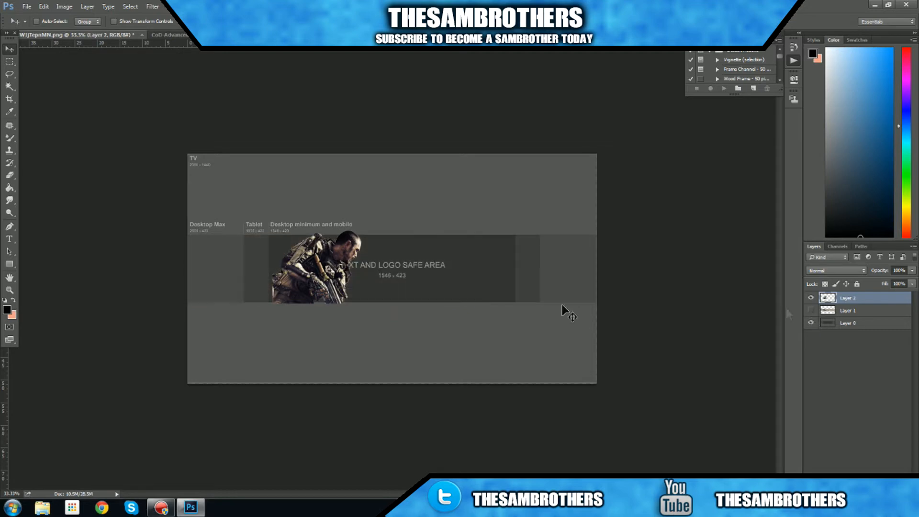
key(ctrl+t)
mouse_move(362, 226)
mouse_down()
mouse_move(355, 235)
mouse_move(361, 232)
mouse_up()
click(10, 49)
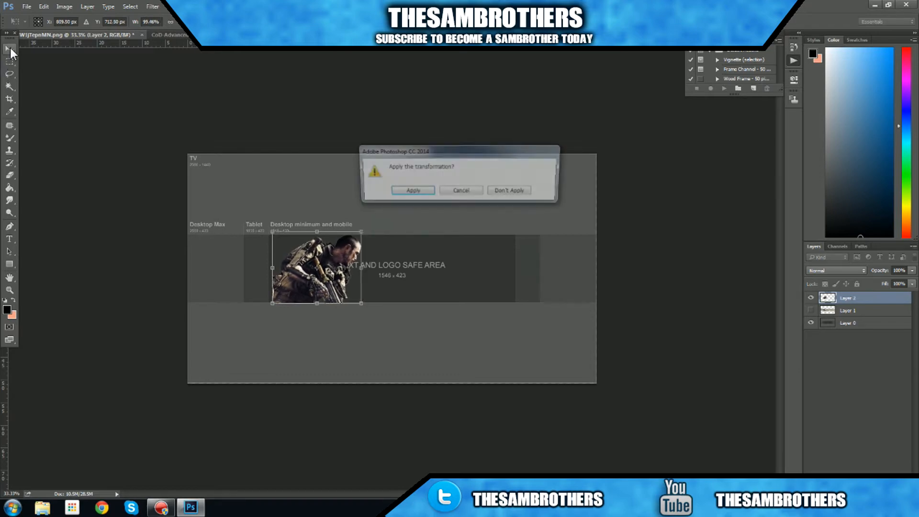
click(410, 191)
- Nudge the soldier slightly down so its base extends just past the safe area's lower edge
mouse_move(378, 297)
mouse_down()
mouse_move(364, 301)
mouse_move(387, 300)
mouse_move(380, 304)
mouse_up()
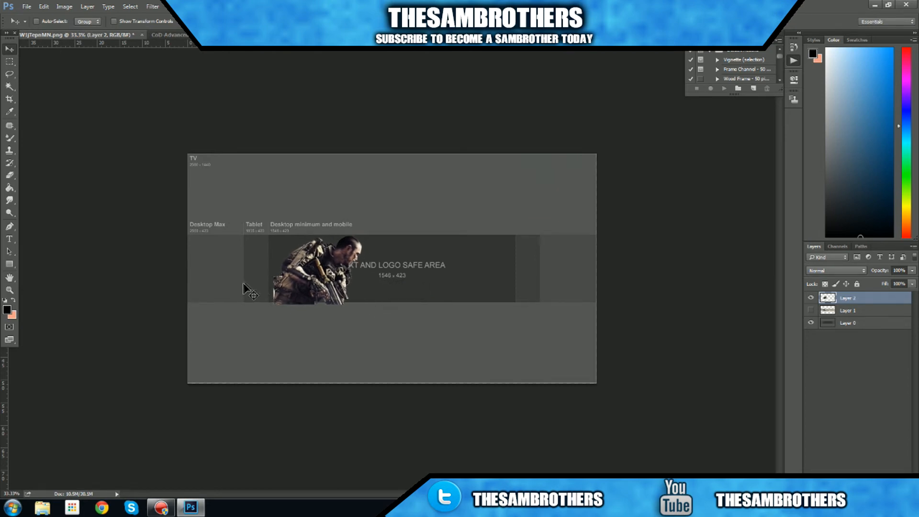
key(ctrl+plus)
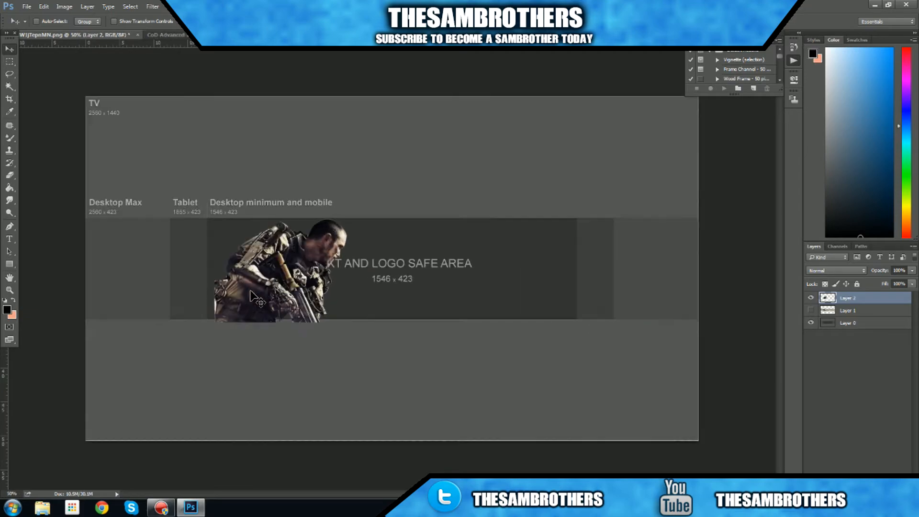
key(ctrl+plus)
drag(472, 493, 429, 494)
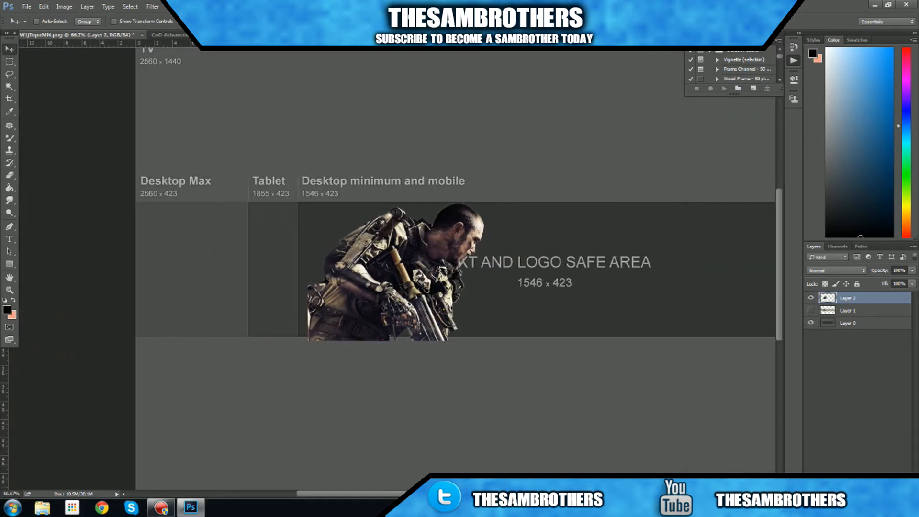
- Delete the white leftover patch along the soldier's lower back edge using the Magic Wand
key(ctrl+plus)
key(ctrl+plus)
key(ctrl+plus)
scroll(287, 472, down, 1)
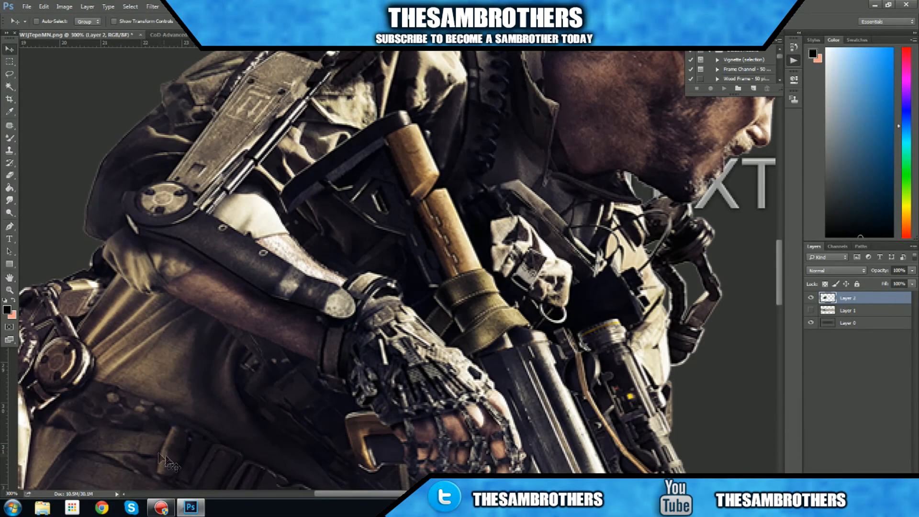
click(306, 494)
scroll(278, 431, down, 3)
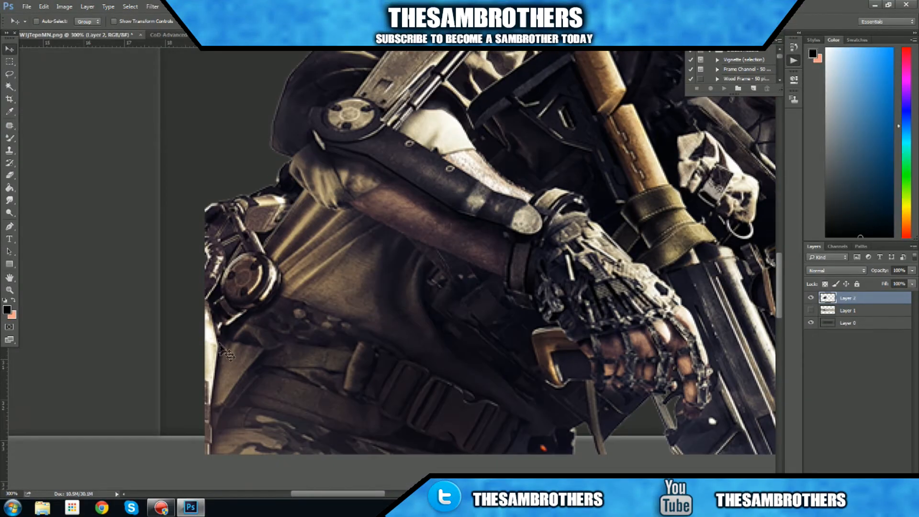
click(9, 86)
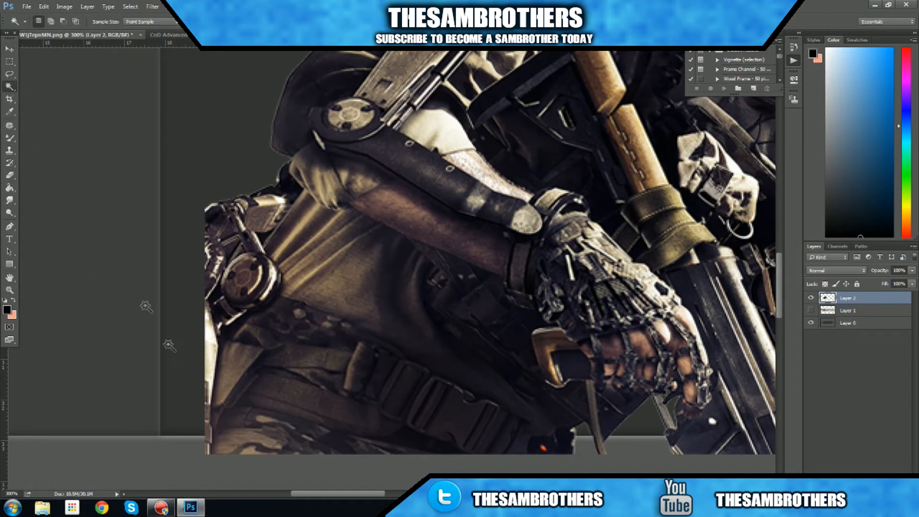
key(Delete)
click(209, 334)
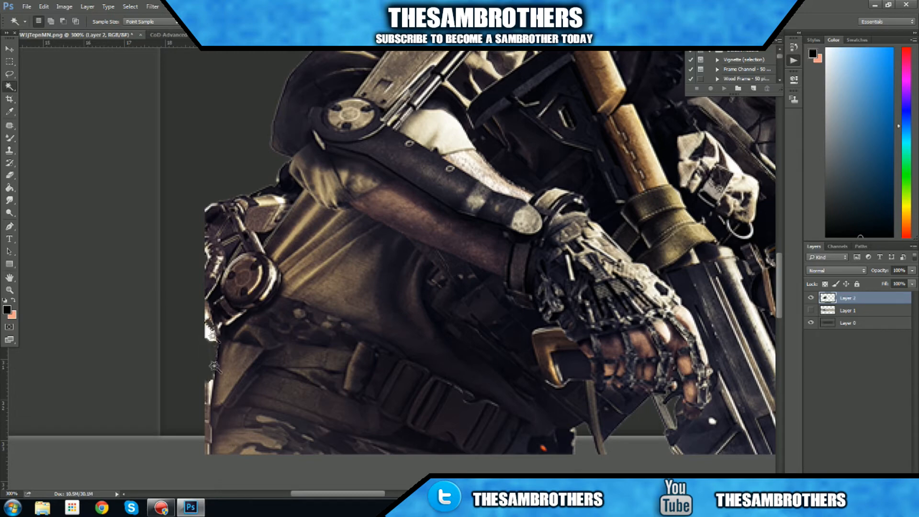
key(Delete)
- Try to delete more of the fringe at the soldier's lower back with the Magic Wand, and undo the deletion
click(210, 316)
click(210, 391)
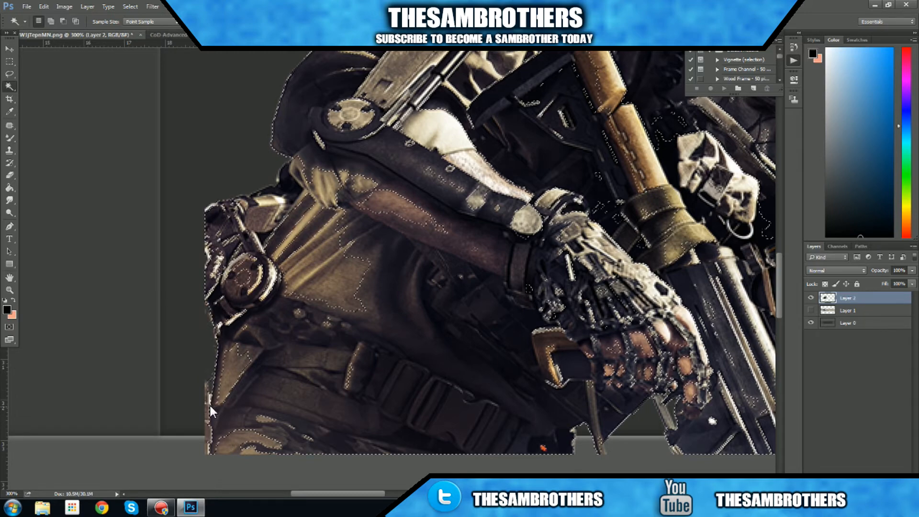
key(Delete)
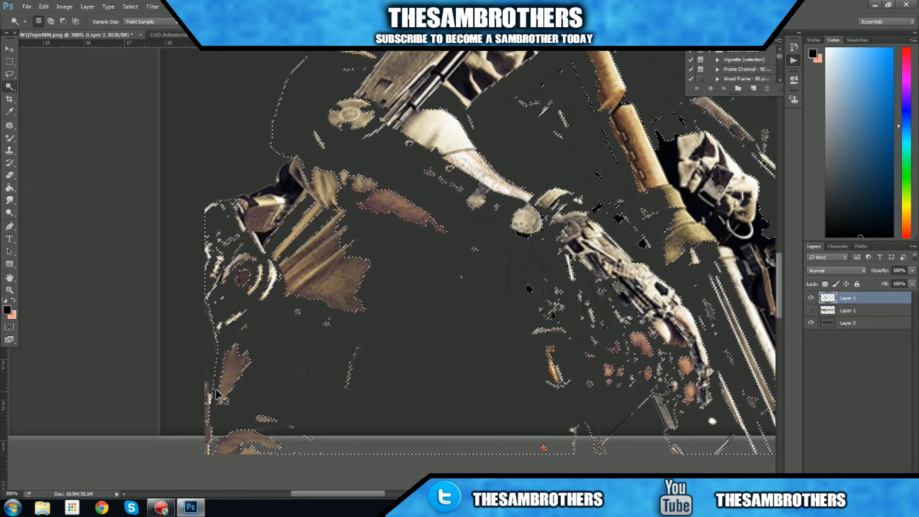
key(ctrl+z)
key(ctrl+d)
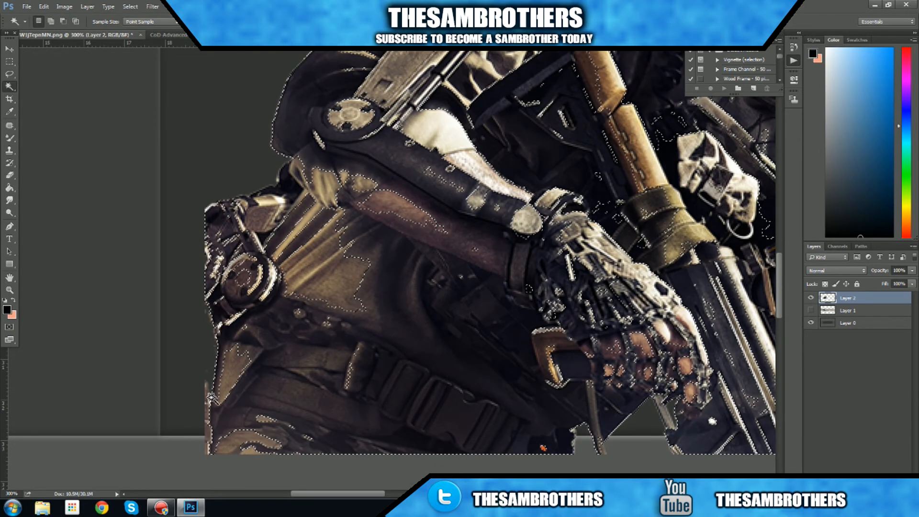
- Remove another leftover sliver from the soldier's lower back edge with the Magic Wand and clear the selection
click(208, 393)
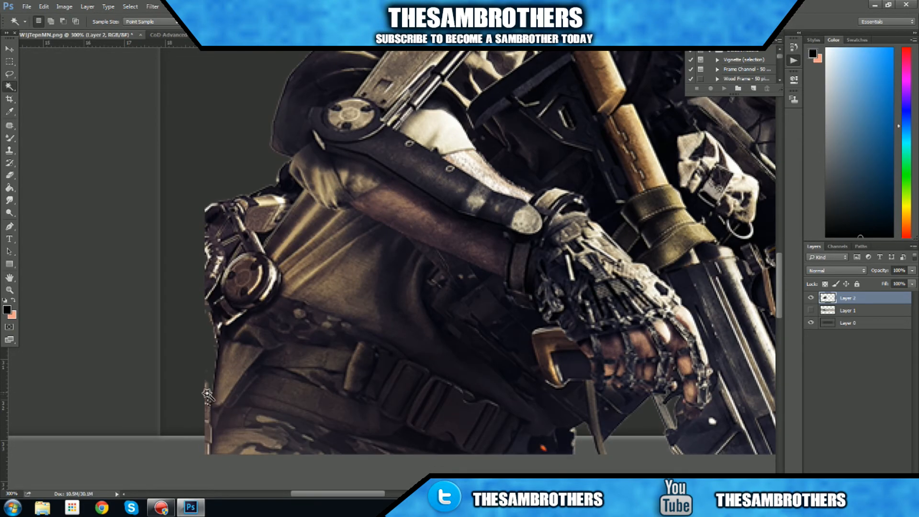
click(207, 421)
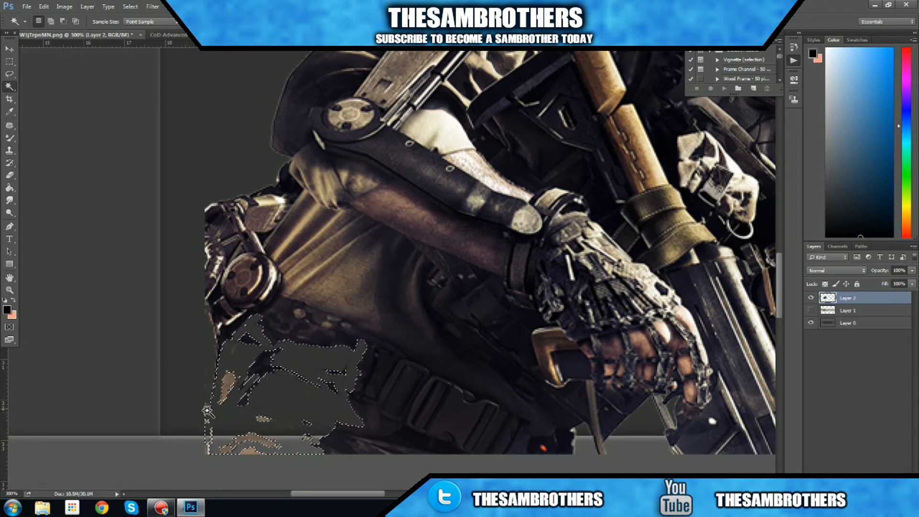
click(163, 320)
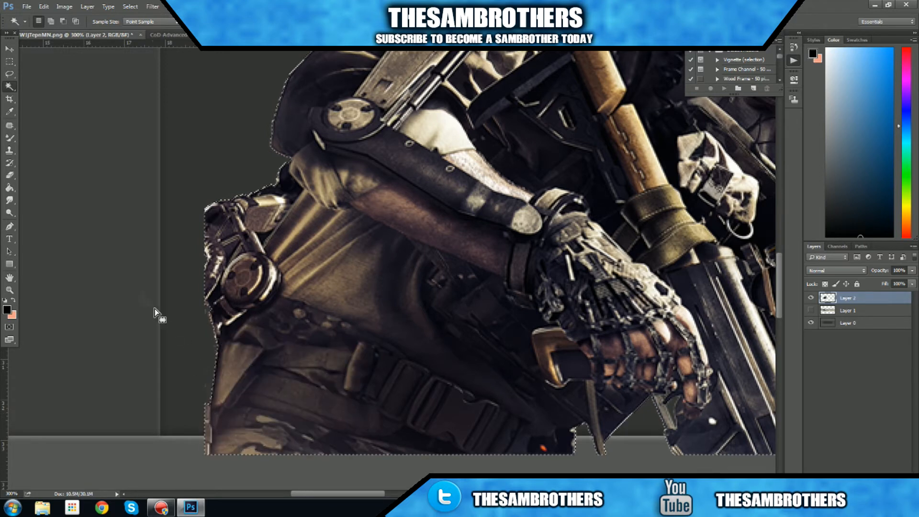
click(9, 61)
click(86, 91)
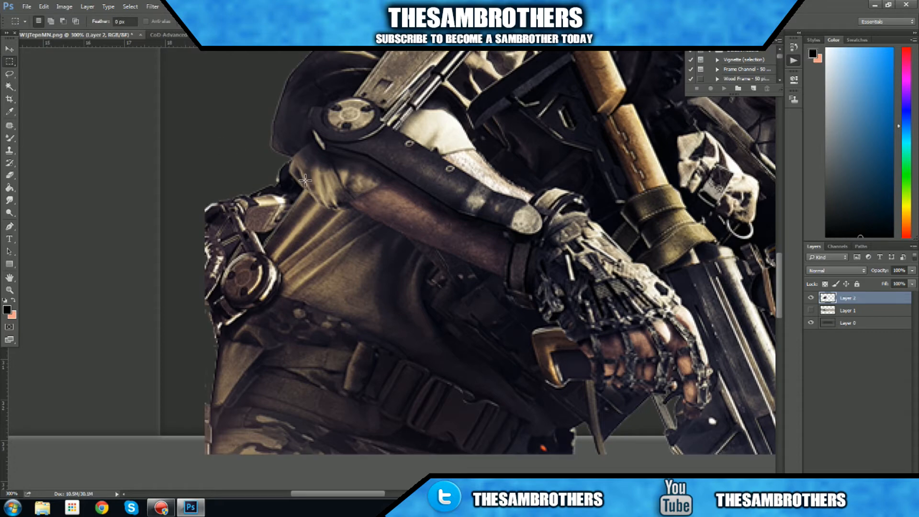
- Trim off the part of the soldier that extends below the safe area using a rectangular selection
key(ctrl+minus)
key(ctrl+minus)
key(ctrl+minus)
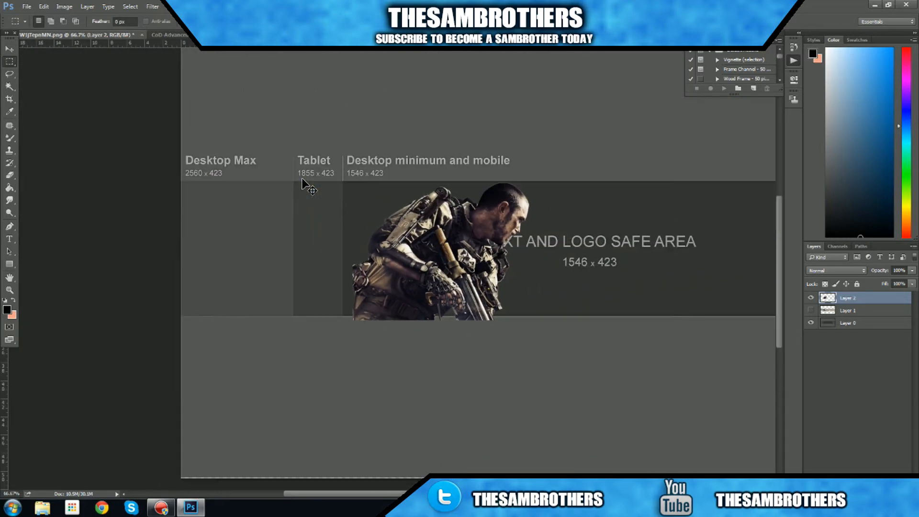
drag(225, 441, 726, 316)
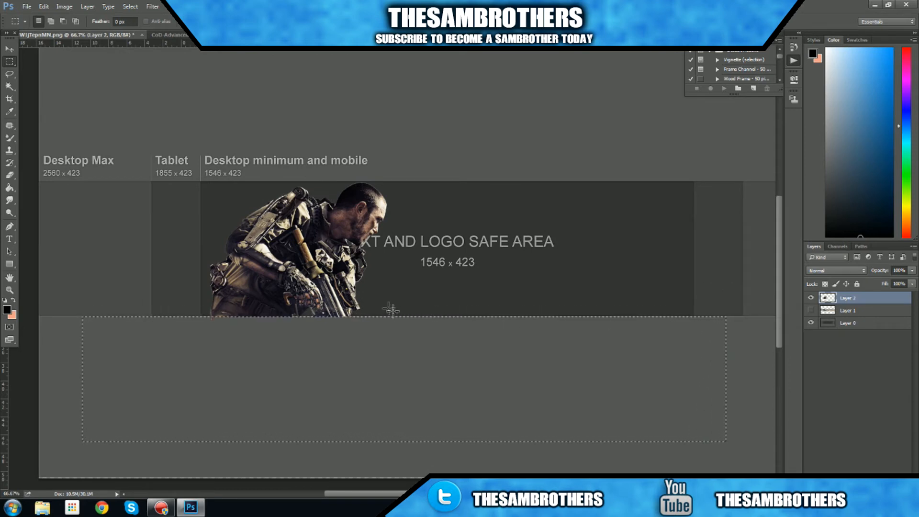
- Shift the soldier slightly down and left toward the safe area's left edge, and trim the overhang below the safe area again
key(v)
drag(317, 307, 306, 315)
click(10, 61)
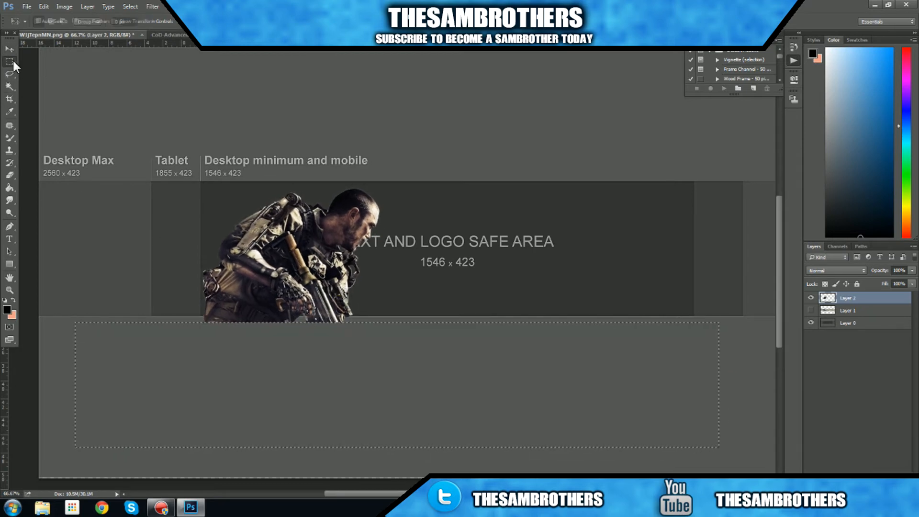
drag(117, 443, 780, 314)
scroll(222, 308, down, 1)
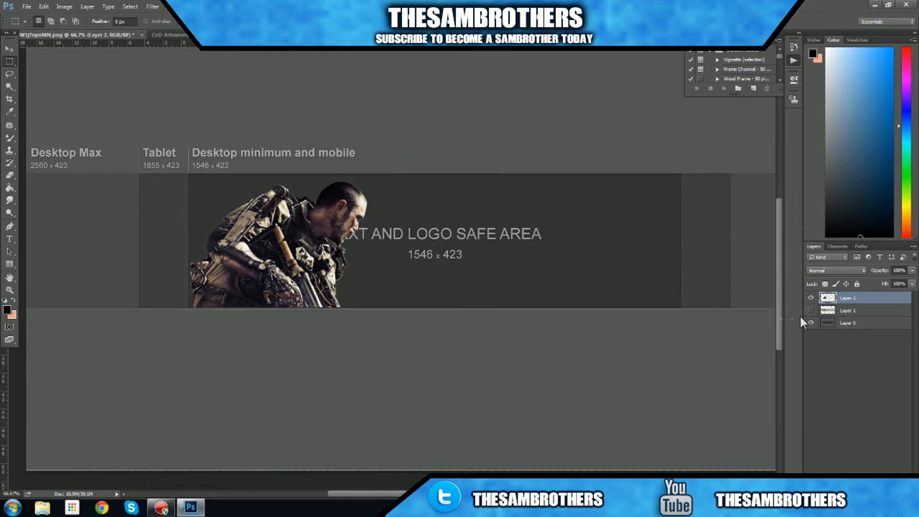
- Show the sky background on Layer 1 and nudge the soldier so its base meets the background's lower edge
click(811, 310)
scroll(416, 314, down, 3)
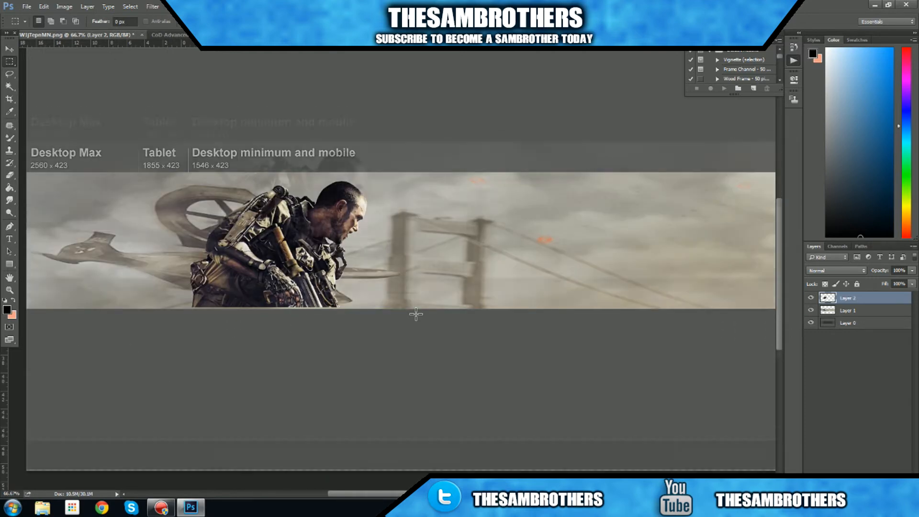
scroll(416, 314, up, 5)
scroll(401, 312, down, 2)
click(9, 48)
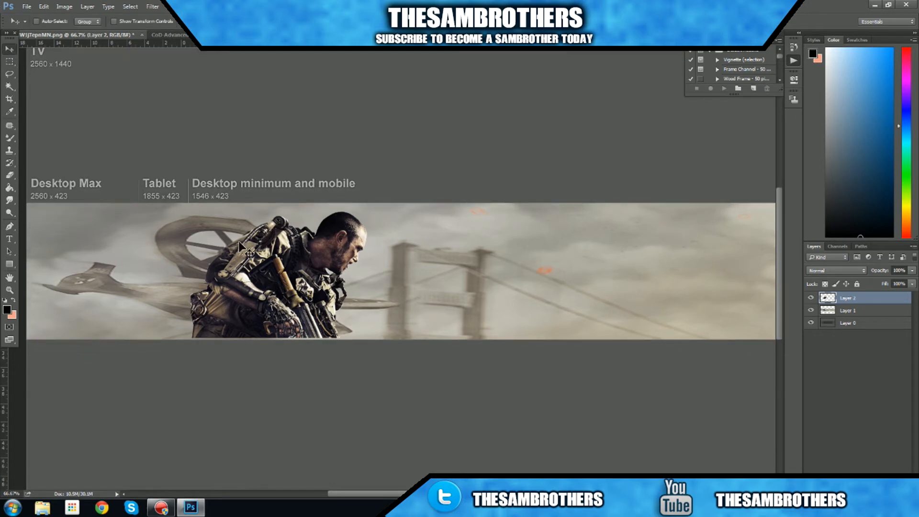
drag(278, 293, 282, 297)
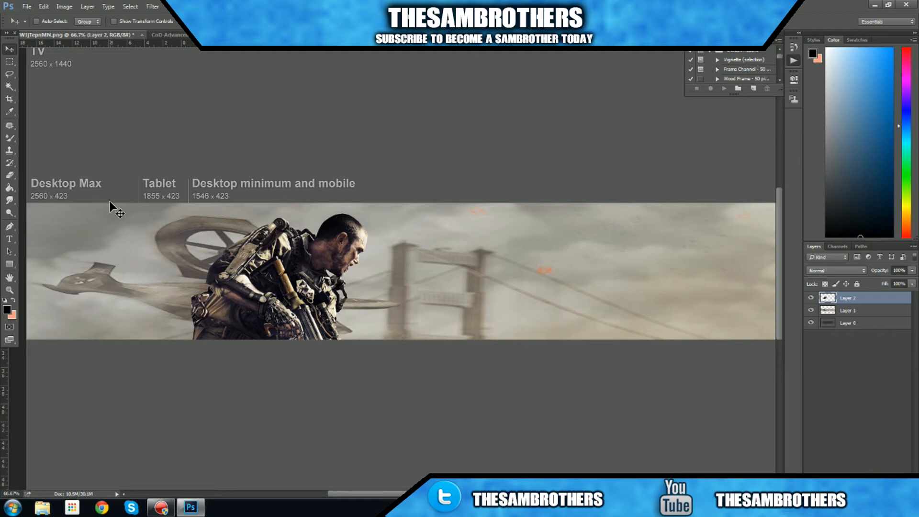
- Add the title THESAMBROTHERS in white American Captain Regular and position it just right of the soldier, over the bridge
key(ctrl+minus)
key(ctrl+minus)
click(9, 239)
click(396, 275)
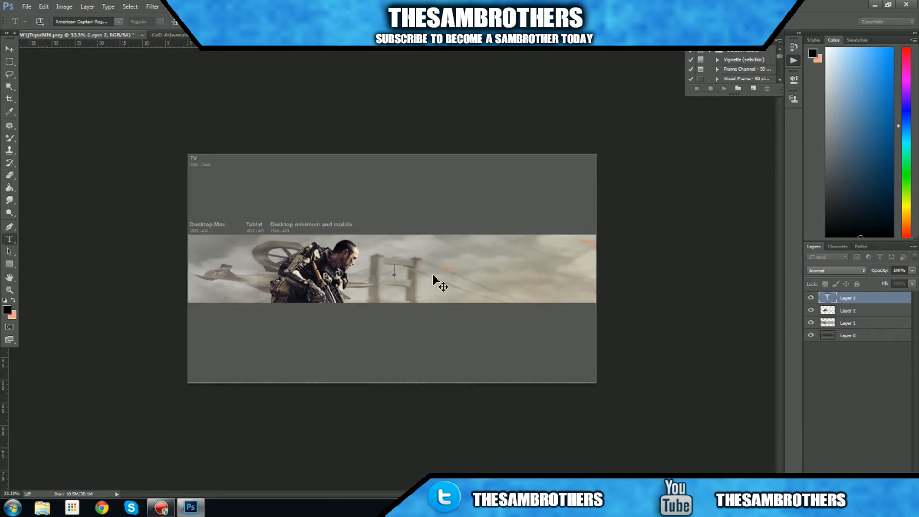
click(119, 21)
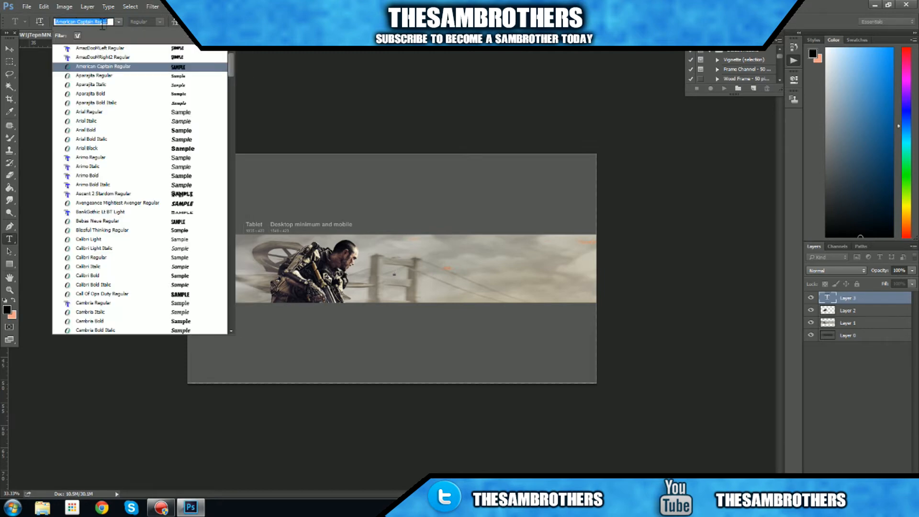
click(114, 23)
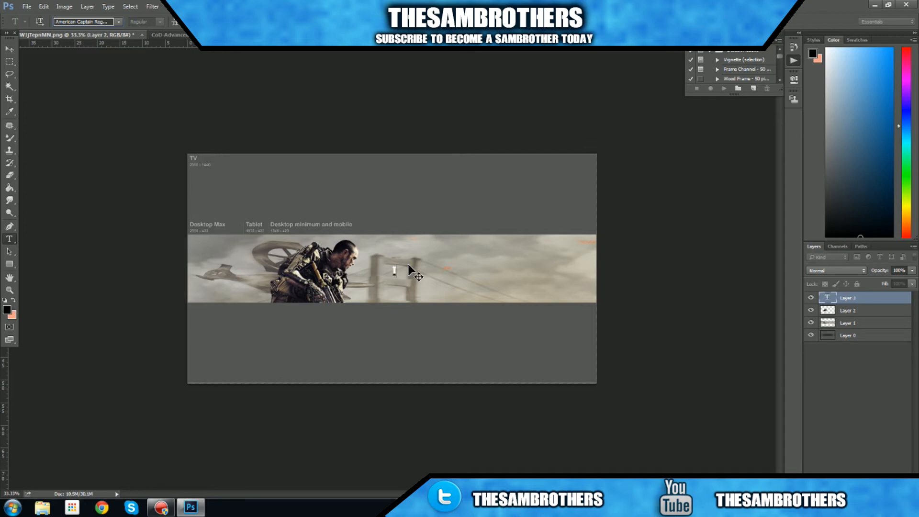
text(AMBROTHERS)
click(14, 48)
drag(408, 291, 415, 291)
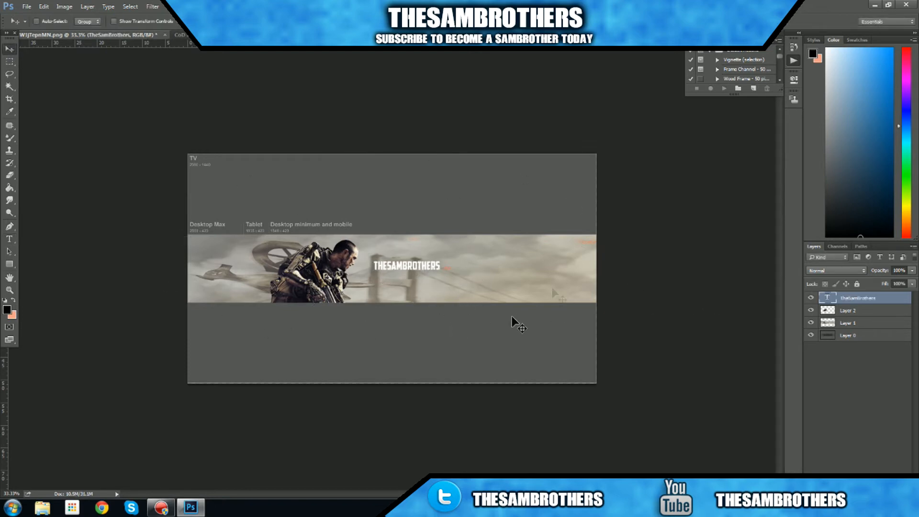
- Open the layer commands for the THESAMBROTHERS text layer
right_click(860, 296)
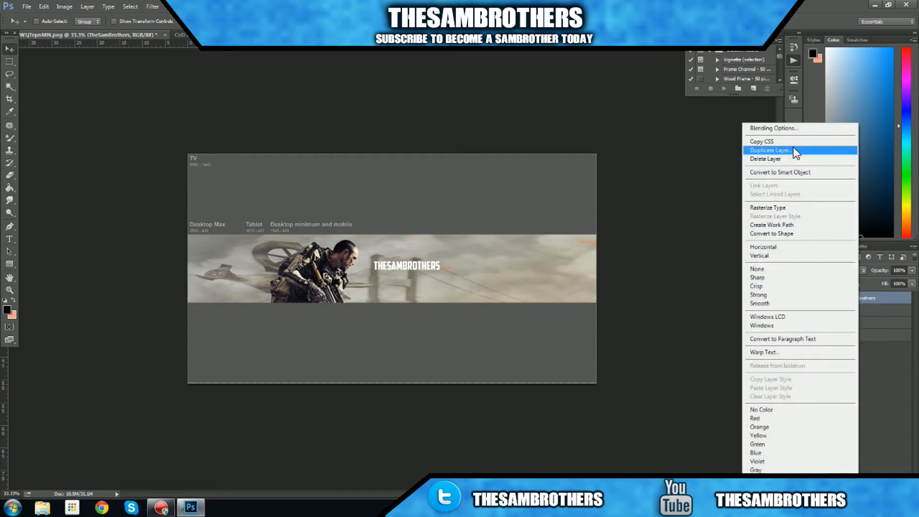